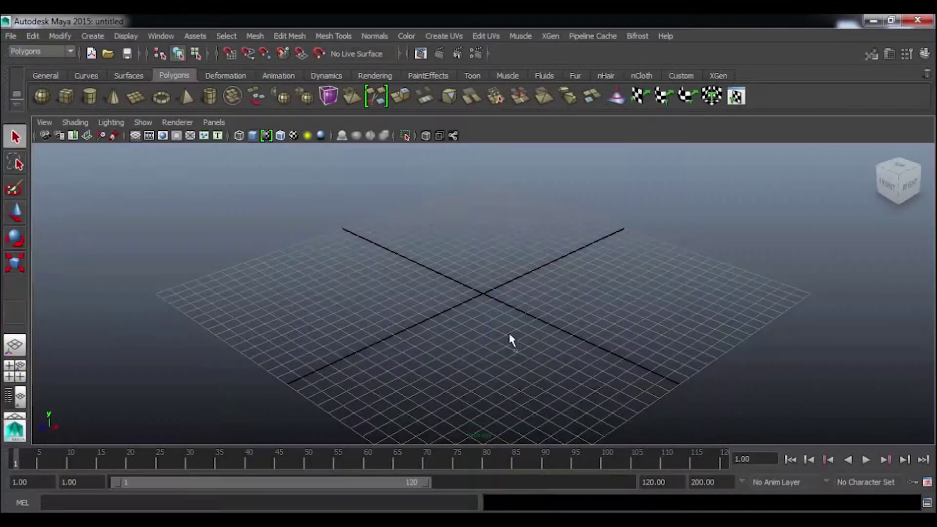
# Step: Orbit, tilt and zoom the viewport to look down on the ground grid
pyautogui.scroll(2, 575, 324)
pyautogui.moveTo(464, 305)
pyautogui.keyDown('alt'); pyautogui.mouseDown()
pyautogui.moveTo(472, 265)
pyautogui.moveTo(506, 308)
pyautogui.moveTo(554, 318)
pyautogui.moveTo(473, 306)
pyautogui.moveTo(479, 291)
pyautogui.moveTo(479, 309)
pyautogui.moveTo(592, 310)
pyautogui.moveTo(483, 296)
pyautogui.moveTo(504, 283)
pyautogui.moveTo(532, 317)
pyautogui.moveTo(521, 320)
pyautogui.moveTo(587, 295)
pyautogui.moveTo(385, 291)
pyautogui.moveTo(540, 328)
pyautogui.moveTo(548, 315)
pyautogui.moveTo(477, 324)
pyautogui.moveTo(520, 319)
pyautogui.moveTo(482, 307)
pyautogui.moveTo(485, 296)
pyautogui.mouseUp(); pyautogui.keyUp('alt')
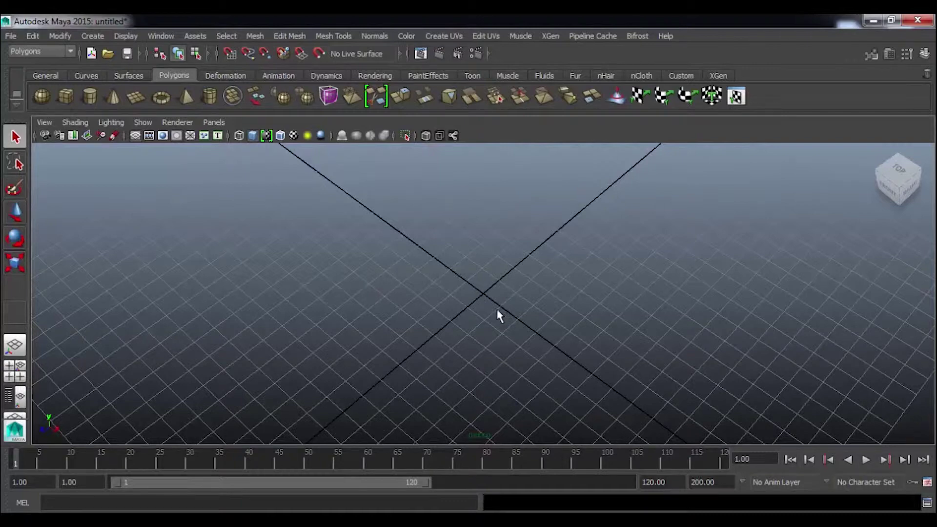
pyautogui.moveTo(495, 303)
pyautogui.keyDown('alt'); pyautogui.mouseDown()
pyautogui.moveTo(452, 278)
pyautogui.moveTo(513, 317)
pyautogui.moveTo(471, 315)
pyautogui.mouseUp(); pyautogui.keyUp('alt')
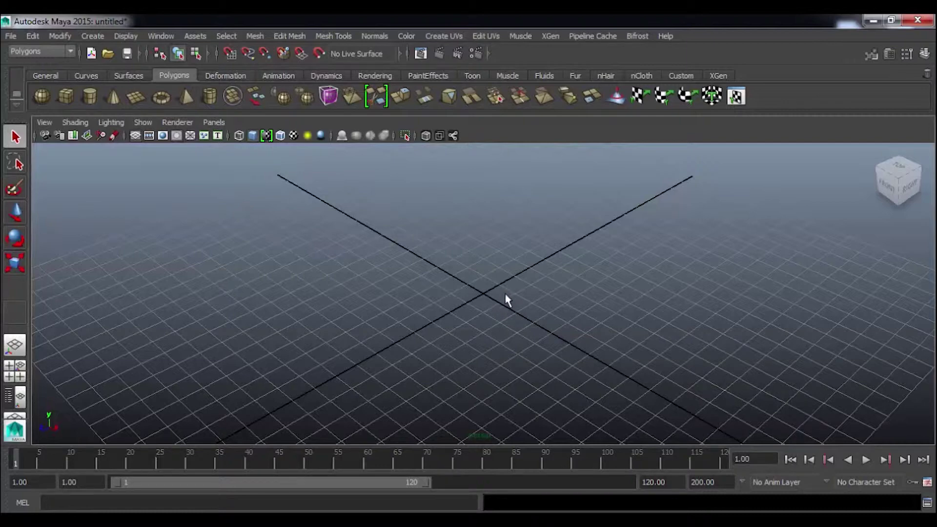
pyautogui.keyDown('alt'); pyautogui.moveTo(506, 307); pyautogui.dragTo(515, 303, button='right'); pyautogui.keyUp('alt')
pyautogui.scroll(-2, 515, 303)
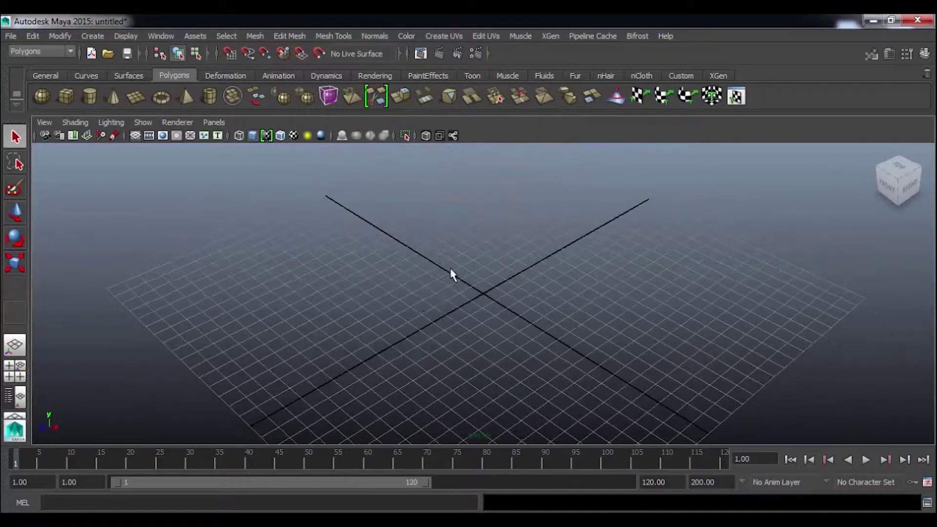
pyautogui.scroll(-1, 484, 320)
pyautogui.scroll(-1, 524, 318)
pyautogui.scroll(2, 571, 317)
pyautogui.scroll(1, 555, 303)
pyautogui.scroll(1, 475, 291)
pyautogui.keyDown('alt'); pyautogui.moveTo(468, 284); pyautogui.dragTo(471, 283); pyautogui.keyUp('alt')
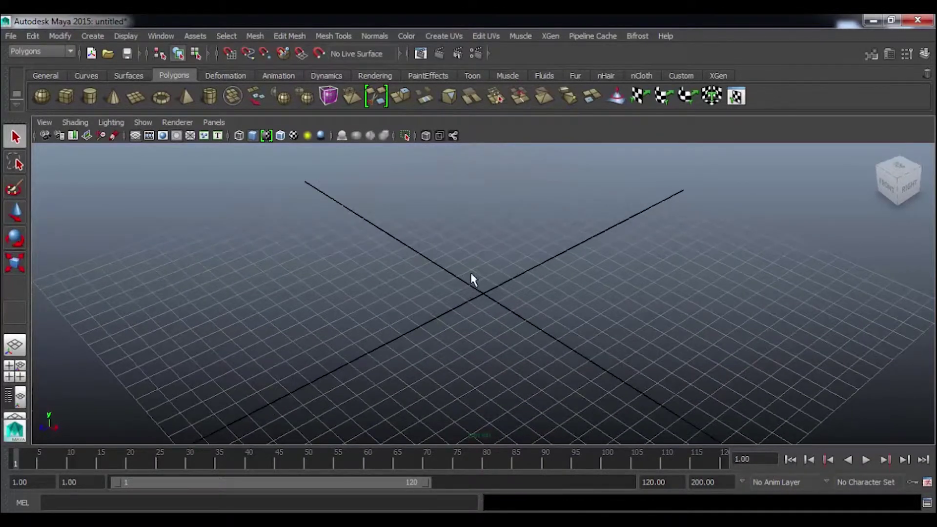
# Step: Create a new project named 'meu projeto' with default folder locations and accept it
pyautogui.click(11, 36)
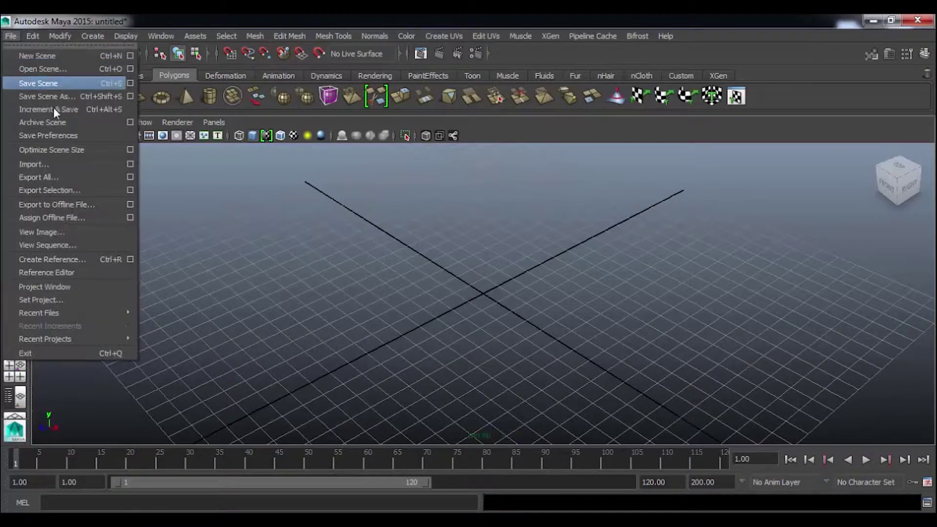
pyautogui.click(73, 288)
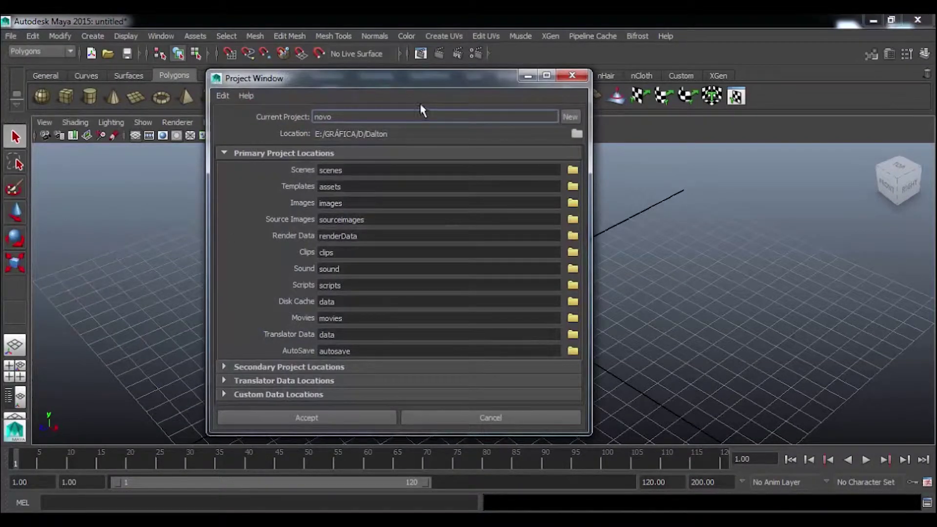
pyautogui.click(572, 117)
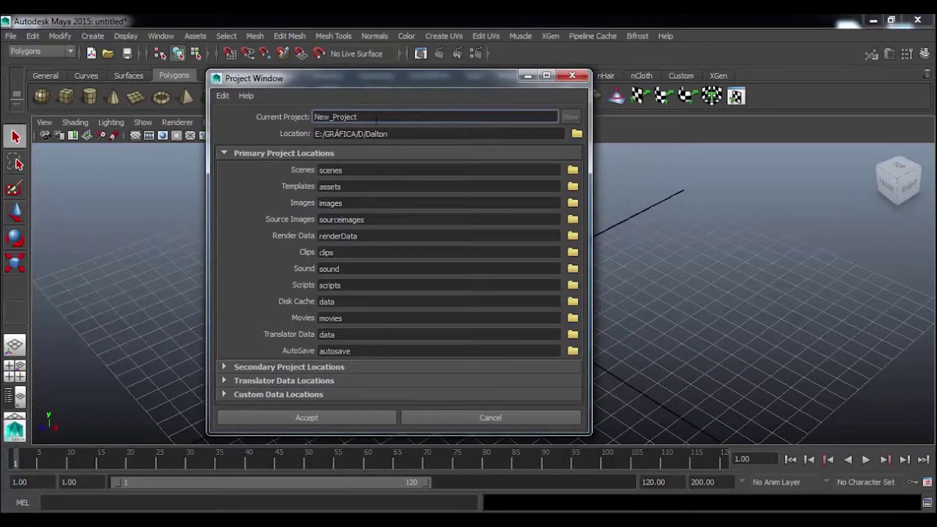
pyautogui.hotkey('ctrl', 'a')
pyautogui.write('m')
pyautogui.click(328, 419)
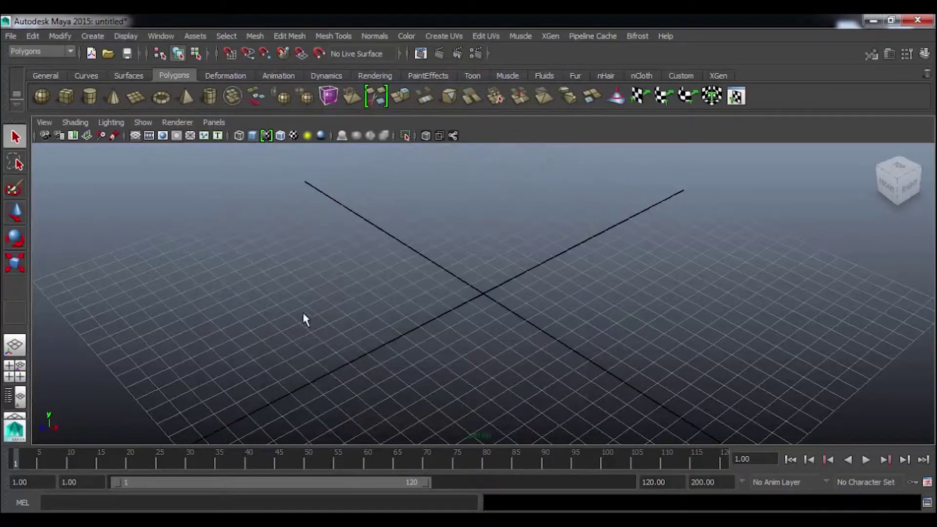
pyautogui.click(12, 36)
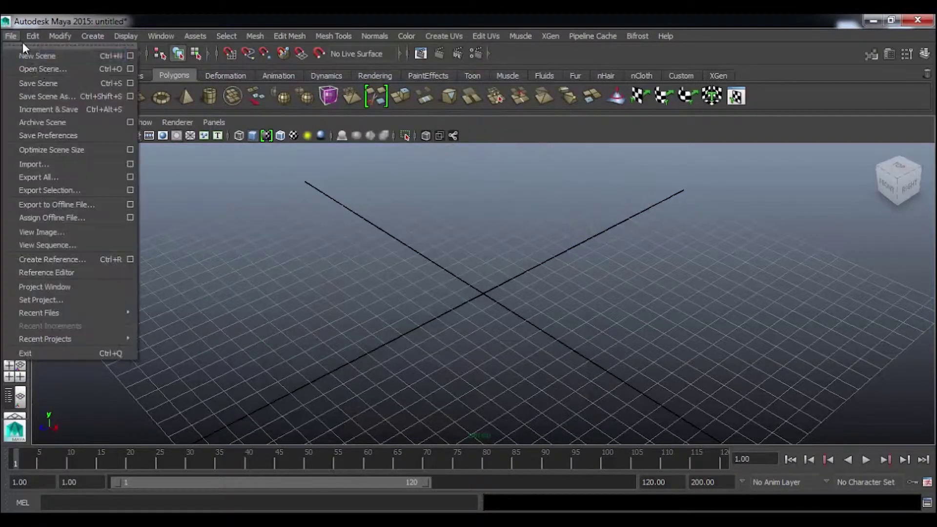
# Step: Pick the meu projeto folder in Set Project and make it current
pyautogui.click(78, 302)
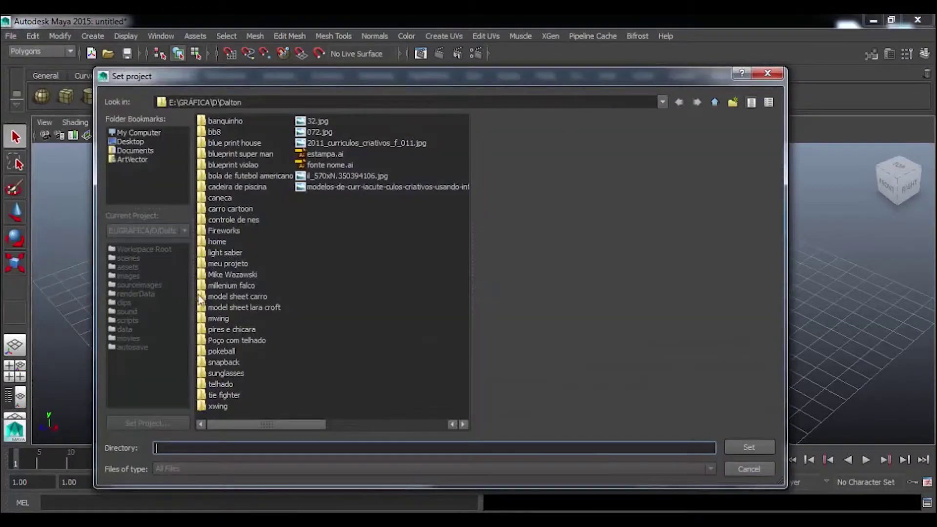
pyautogui.doubleClick(240, 265)
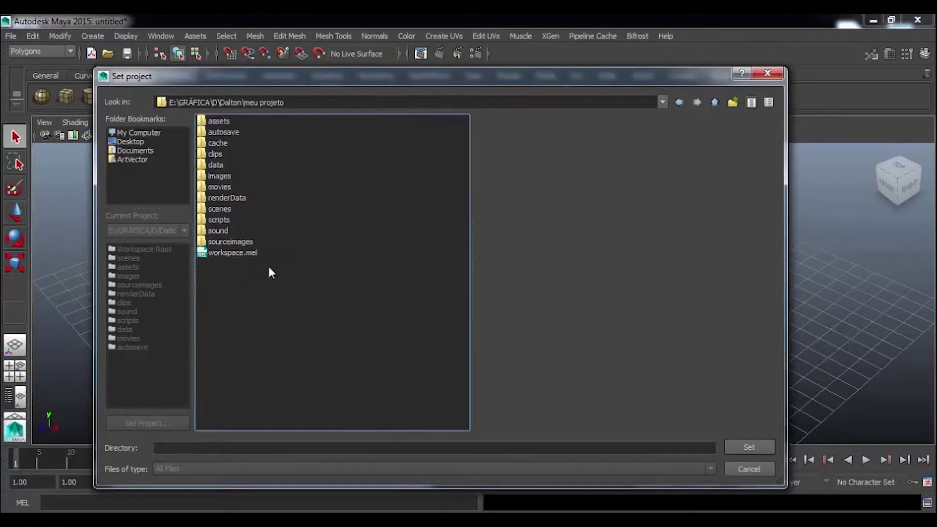
pyautogui.click(753, 454)
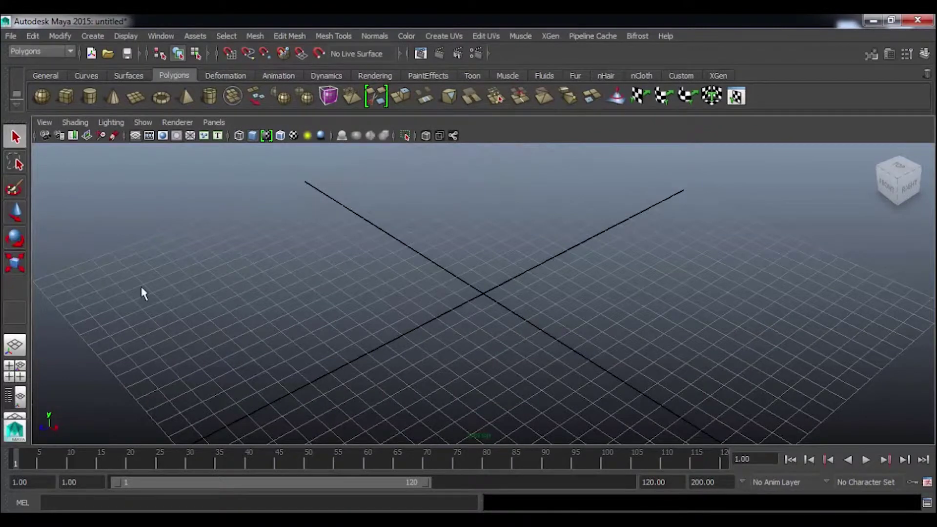
# Step: Save the empty scene as 001.mb in meu projeto's scenes folder
pyautogui.click(11, 36)
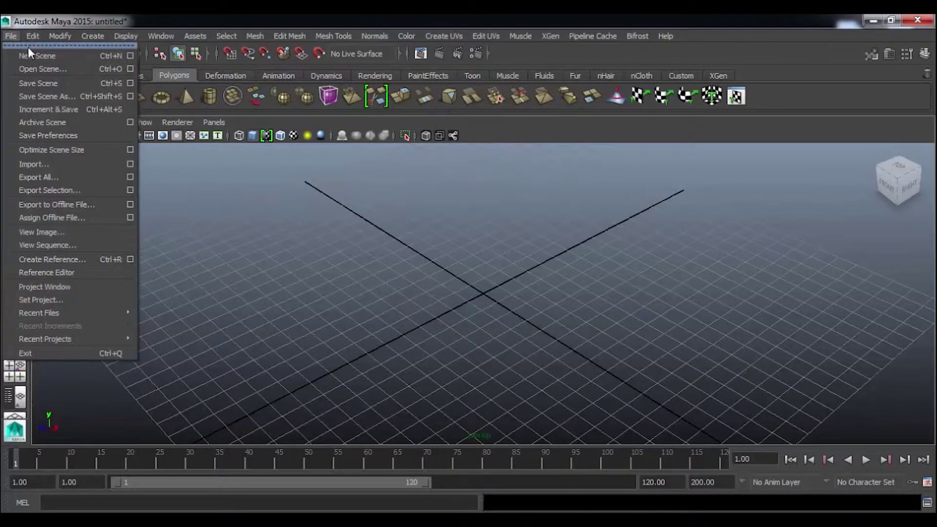
pyautogui.click(52, 97)
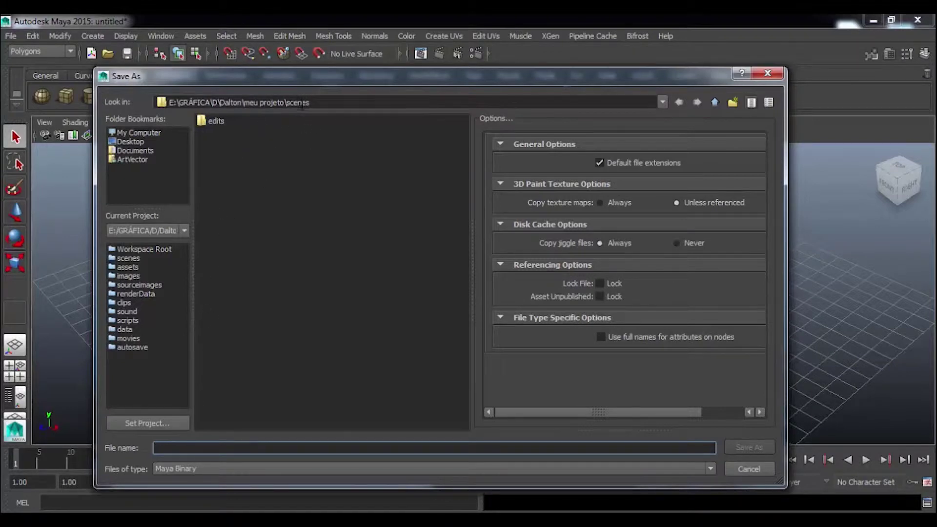
pyautogui.write('001')
pyautogui.click(753, 448)
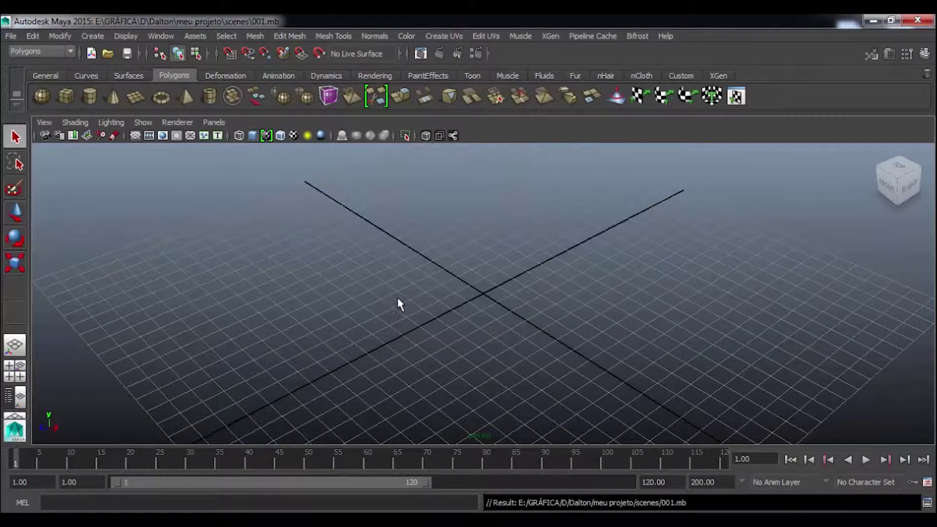
# Step: Orbit and zoom the viewport around the grid
pyautogui.moveTo(554, 298)
pyautogui.keyDown('alt'); pyautogui.mouseDown()
pyautogui.moveTo(456, 307)
pyautogui.moveTo(415, 283)
pyautogui.moveTo(586, 297)
pyautogui.moveTo(467, 302)
pyautogui.moveTo(535, 303)
pyautogui.moveTo(522, 256)
pyautogui.mouseUp(); pyautogui.keyUp('alt')
pyautogui.scroll(-2, 511, 273)
pyautogui.scroll(-1, 503, 281)
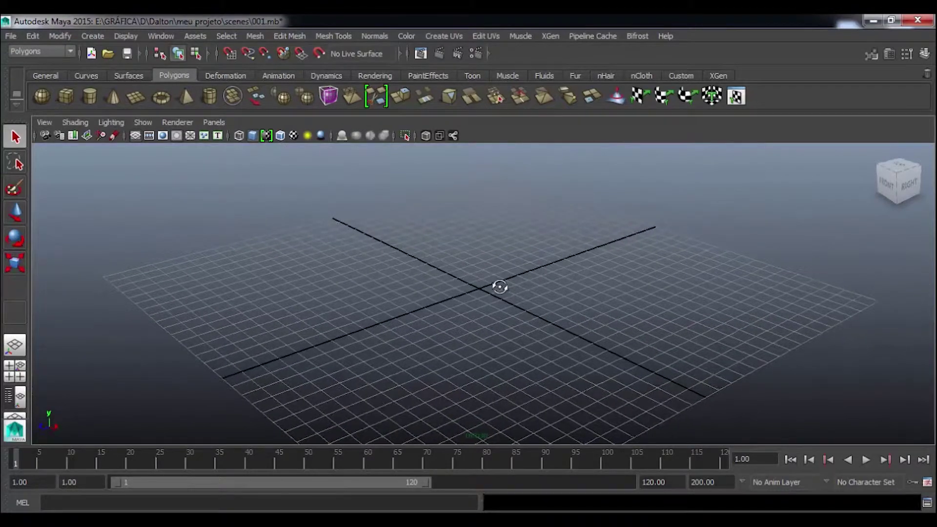
pyautogui.scroll(-2, 483, 278)
# Step: Start a new untitled scene without saving 001.mb, then reorient the view
pyautogui.click(91, 53)
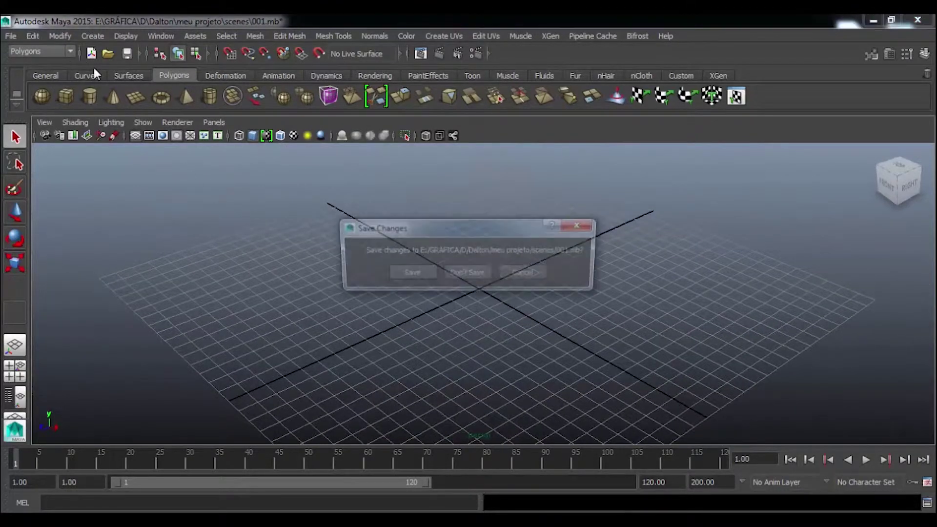
pyautogui.click(454, 272)
pyautogui.moveTo(518, 288)
pyautogui.keyDown('alt'); pyautogui.mouseDown()
pyautogui.moveTo(469, 264)
pyautogui.moveTo(558, 295)
pyautogui.moveTo(458, 257)
pyautogui.moveTo(469, 293)
pyautogui.moveTo(630, 303)
pyautogui.moveTo(533, 309)
pyautogui.moveTo(456, 287)
pyautogui.mouseUp(); pyautogui.keyUp('alt')
pyautogui.keyDown('alt'); pyautogui.moveTo(503, 300); pyautogui.dragTo(441, 272, button='middle'); pyautogui.keyUp('alt')
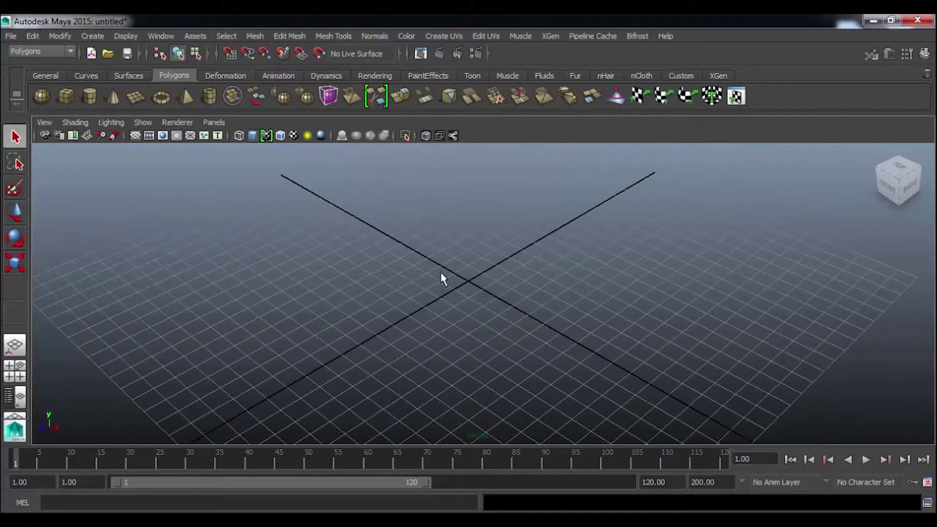
pyautogui.click(12, 37)
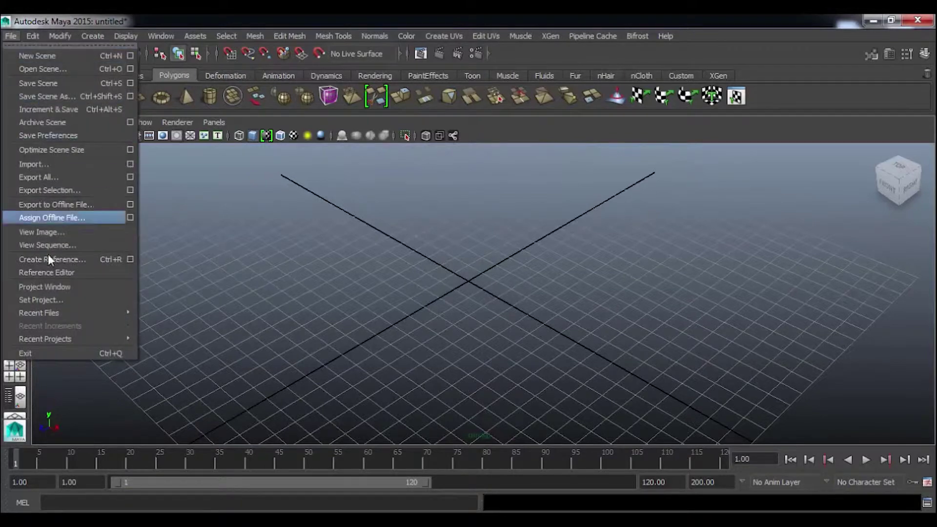
# Step: Create a 'modelo' folder in Dalton and set it as project with a default workspace
pyautogui.click(54, 300)
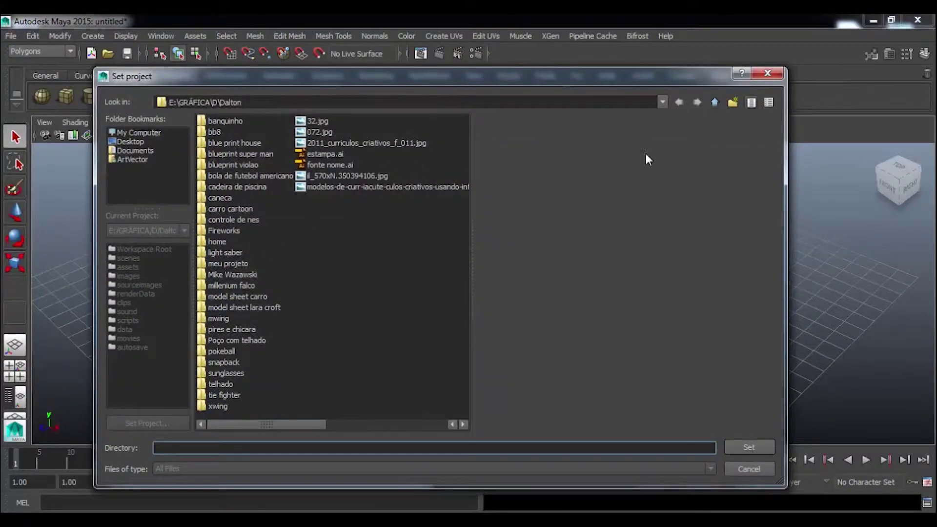
pyautogui.click(733, 103)
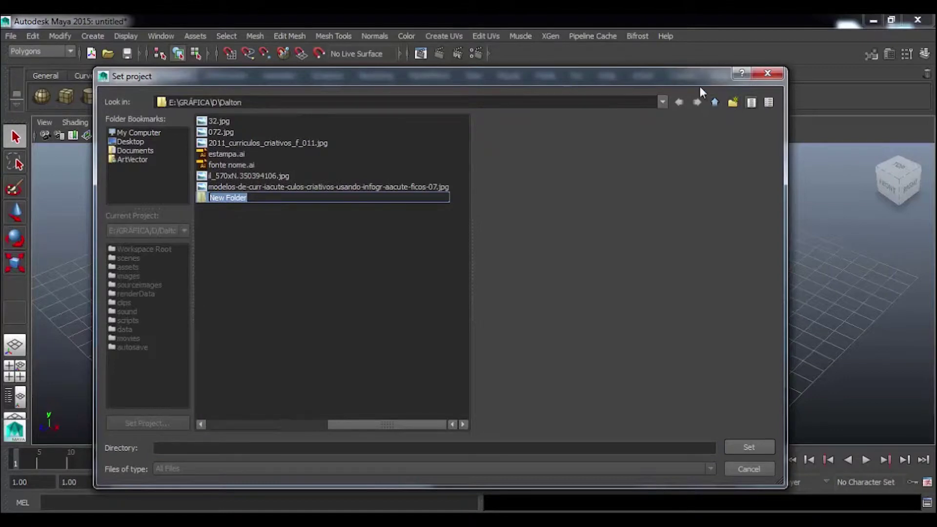
pyautogui.write('modelo')
pyautogui.click(749, 447)
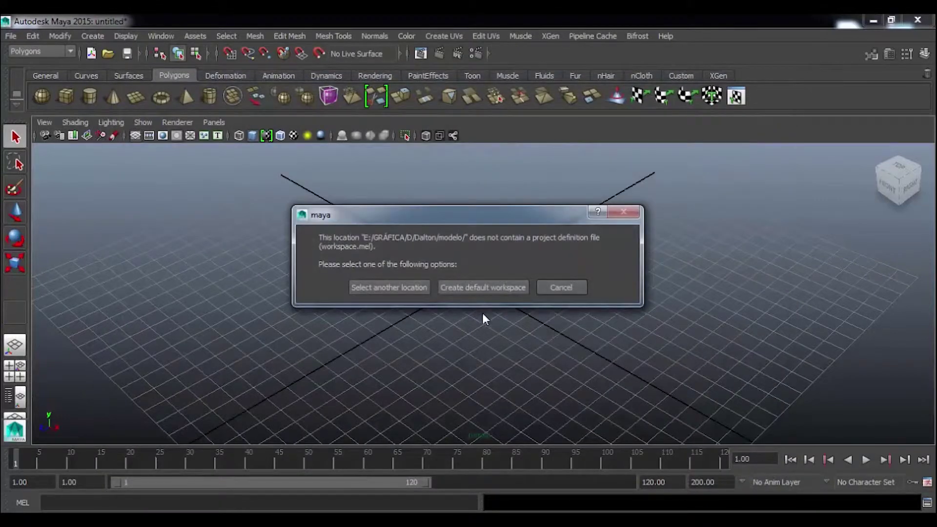
pyautogui.click(484, 288)
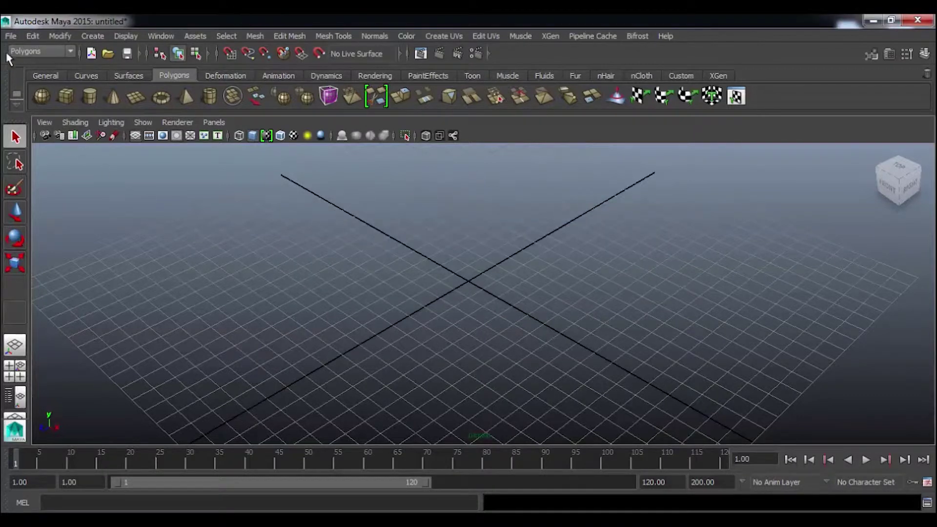
pyautogui.click(11, 36)
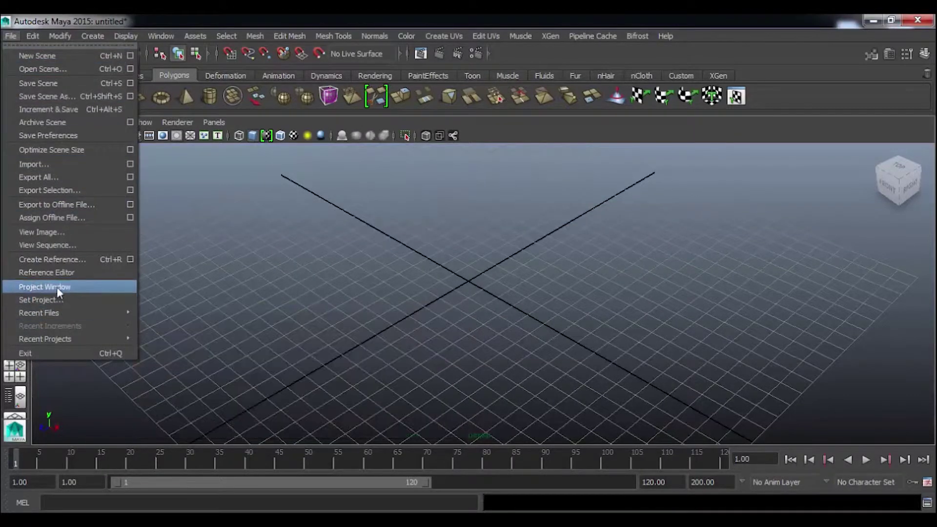
# Step: Review the modelo project settings and accept its default folder locations
pyautogui.click(57, 287)
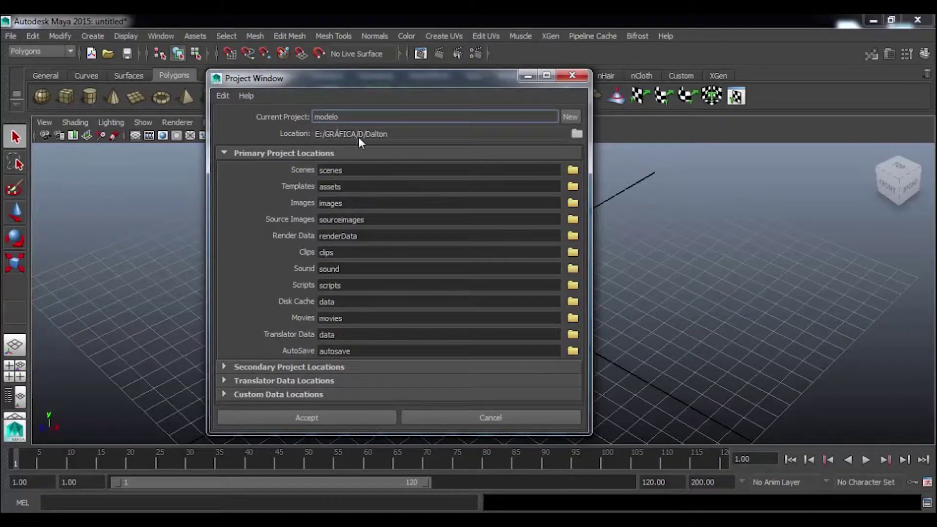
pyautogui.click(305, 419)
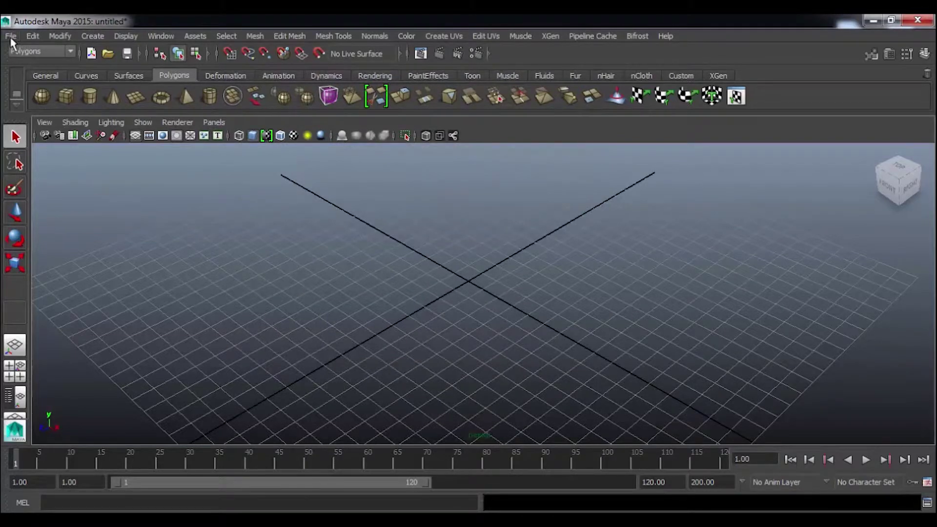
# Step: Browse into the modelo folder and set it as the current project
pyautogui.click(11, 36)
pyautogui.click(89, 303)
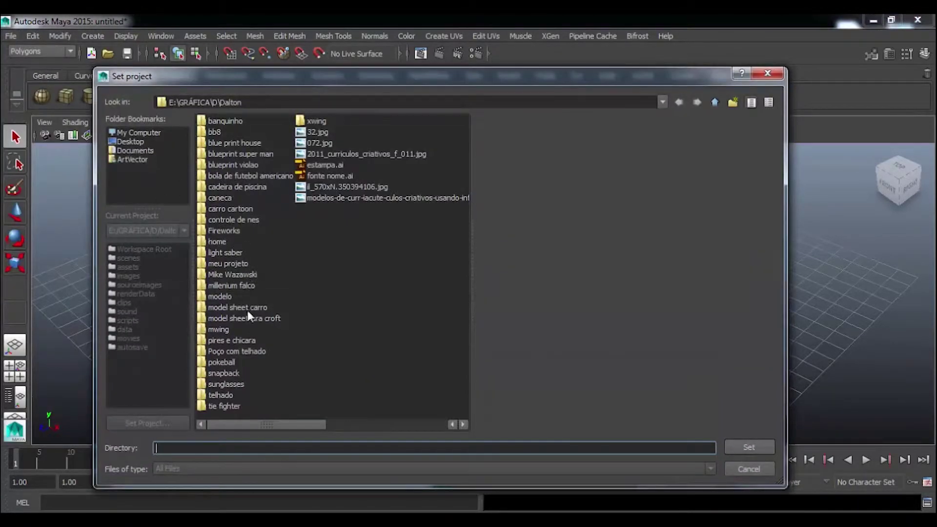
pyautogui.doubleClick(222, 298)
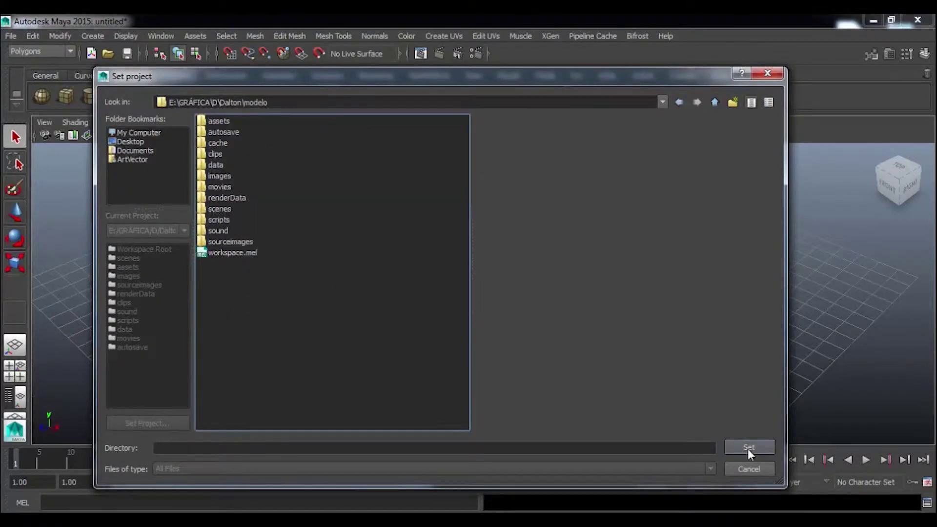
pyautogui.click(747, 448)
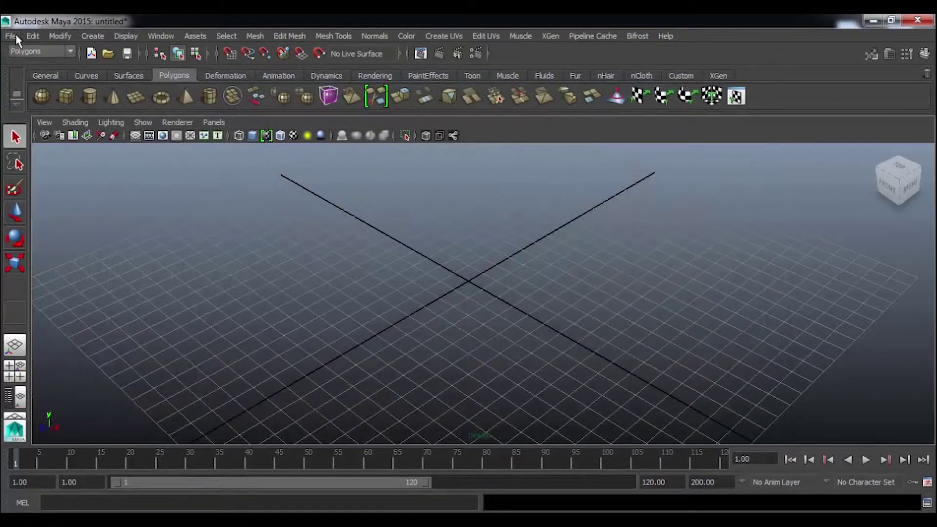
# Step: Save the empty scene as 002.mb in the modelo scenes folder
pyautogui.click(17, 38)
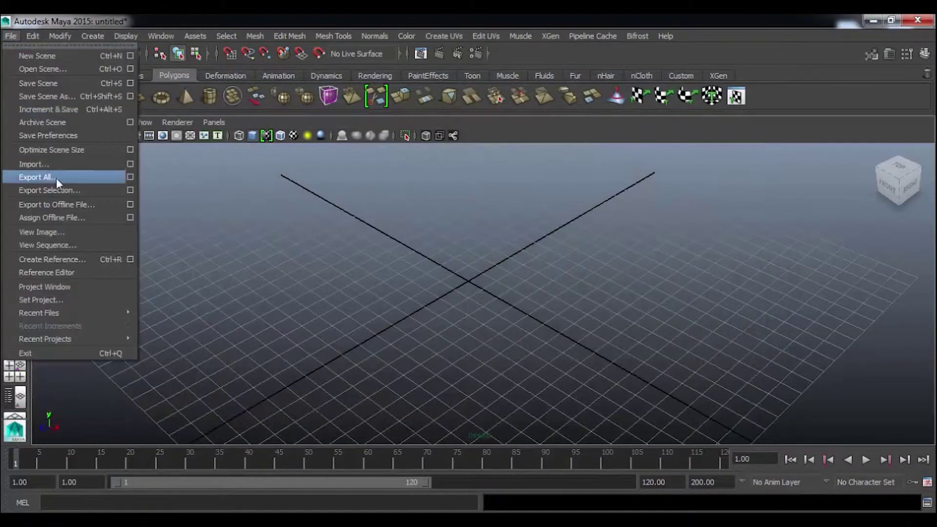
pyautogui.click(66, 97)
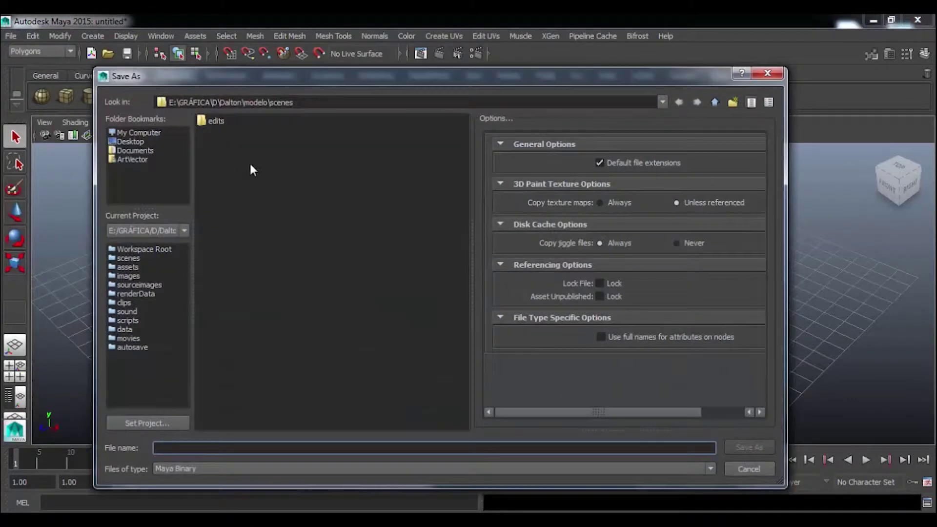
pyautogui.click(252, 102)
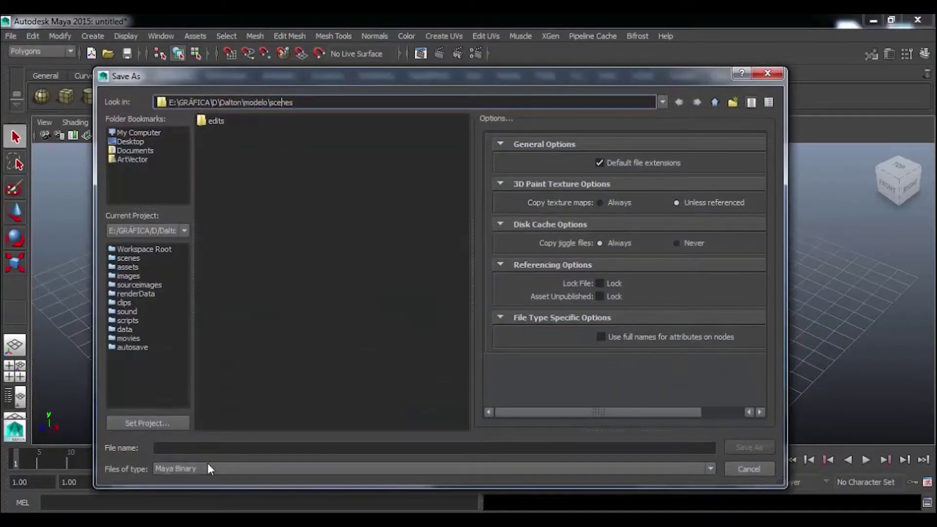
pyautogui.click(208, 446)
pyautogui.write('002')
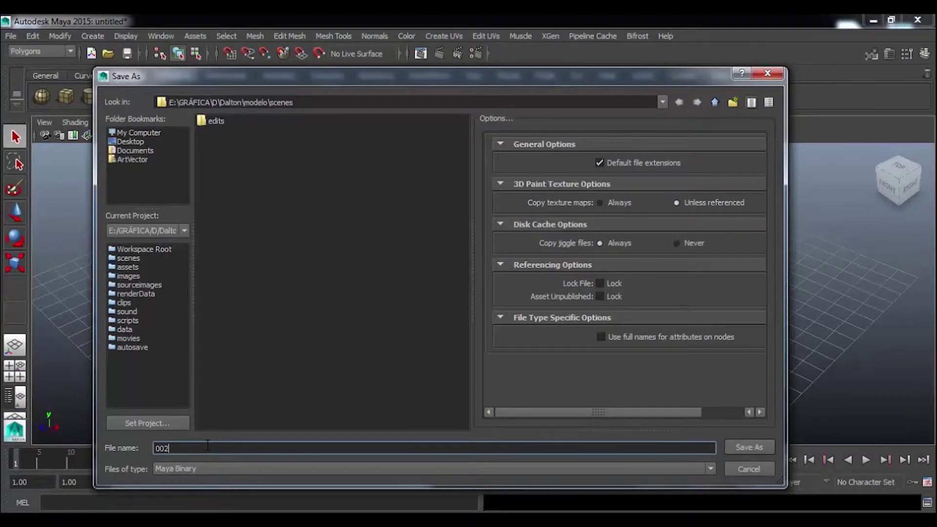
pyautogui.press('Return')
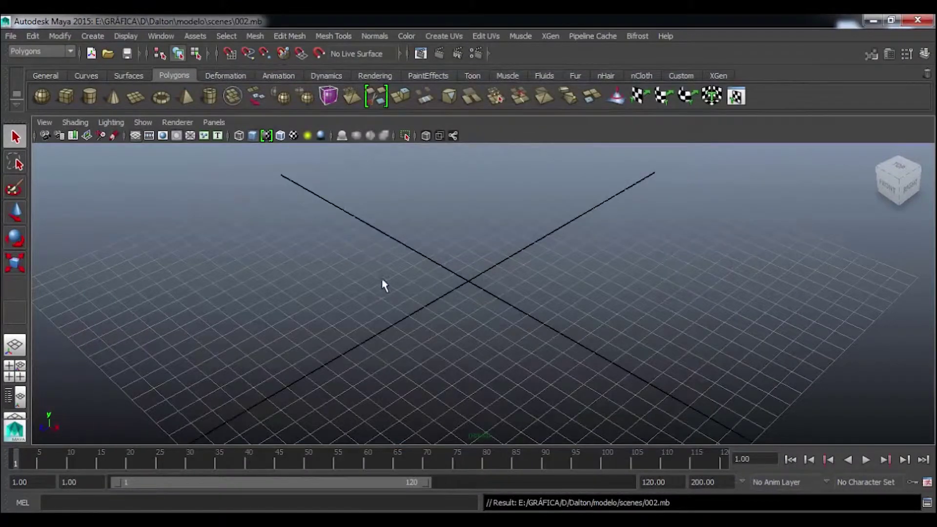
# Step: Zoom, orbit and tilt the viewport around the grid
pyautogui.keyDown('alt'); pyautogui.moveTo(481, 262); pyautogui.dragTo(372, 255, button='right'); pyautogui.keyUp('alt')
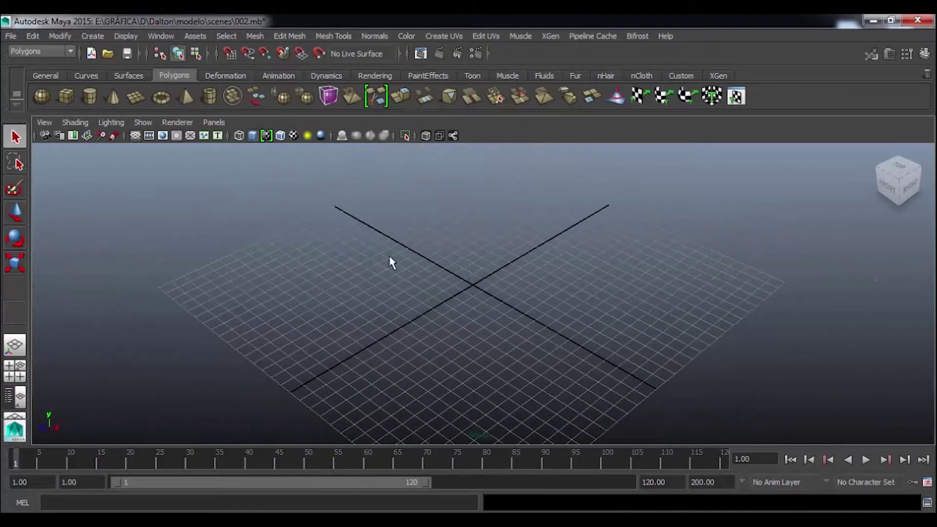
pyautogui.moveTo(450, 292)
pyautogui.keyDown('alt'); pyautogui.mouseDown(button='right')
pyautogui.moveTo(440, 279)
pyautogui.moveTo(543, 262)
pyautogui.mouseUp(button='right'); pyautogui.keyUp('alt')
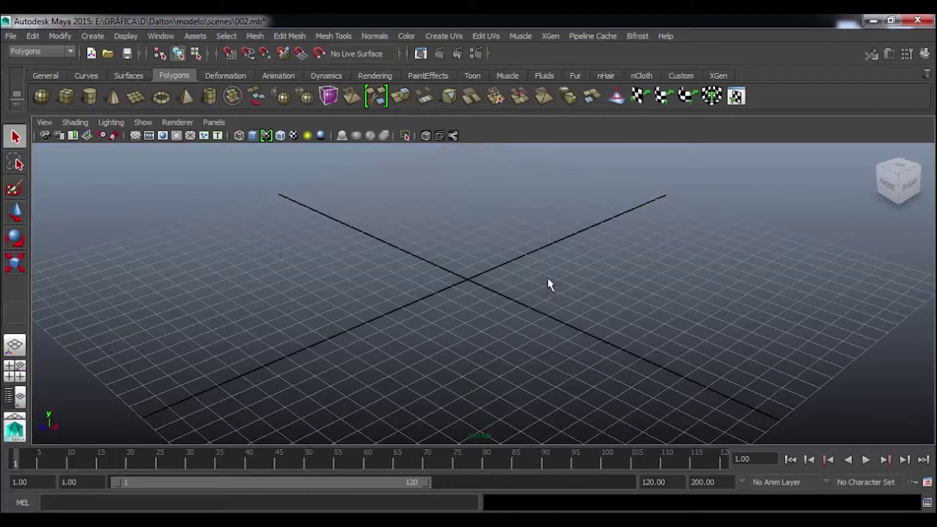
pyautogui.moveTo(506, 251)
pyautogui.keyDown('alt'); pyautogui.mouseDown()
pyautogui.moveTo(438, 266)
pyautogui.moveTo(479, 288)
pyautogui.moveTo(480, 273)
pyautogui.mouseUp(); pyautogui.keyUp('alt')
pyautogui.scroll(3, 493, 289)
pyautogui.scroll(2, 526, 272)
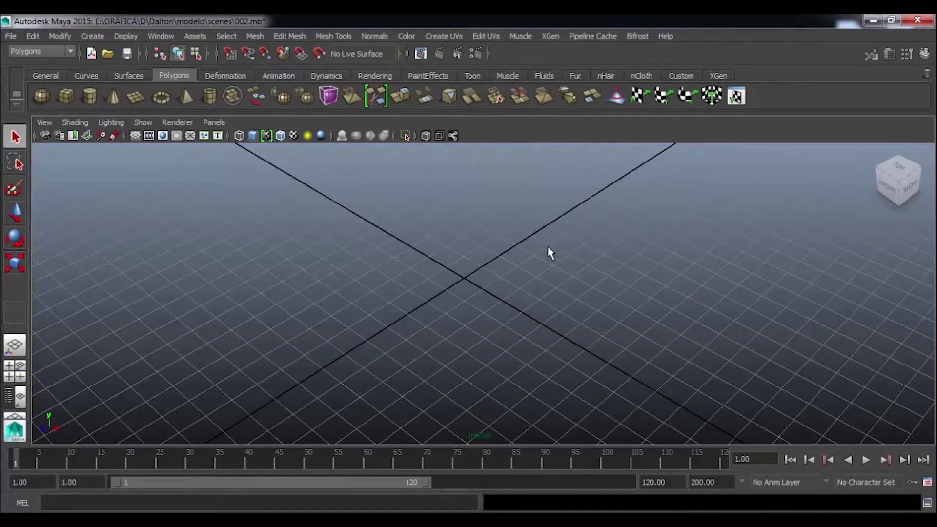
pyautogui.scroll(-2, 547, 266)
pyautogui.moveTo(533, 268)
pyautogui.keyDown('alt'); pyautogui.mouseDown()
pyautogui.moveTo(502, 266)
pyautogui.moveTo(519, 254)
pyautogui.moveTo(563, 262)
pyautogui.moveTo(514, 278)
pyautogui.mouseUp(); pyautogui.keyUp('alt')
pyautogui.scroll(2, 537, 268)
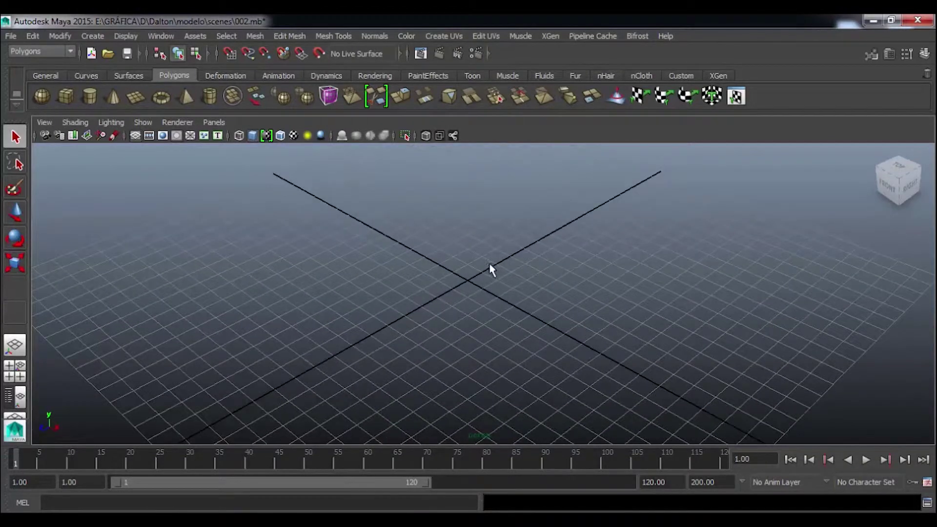
pyautogui.scroll(2, 537, 266)
pyautogui.scroll(1, 537, 268)
pyautogui.moveTo(491, 276)
pyautogui.keyDown('alt'); pyautogui.mouseDown()
pyautogui.moveTo(508, 265)
pyautogui.moveTo(496, 258)
pyautogui.mouseUp(); pyautogui.keyUp('alt')
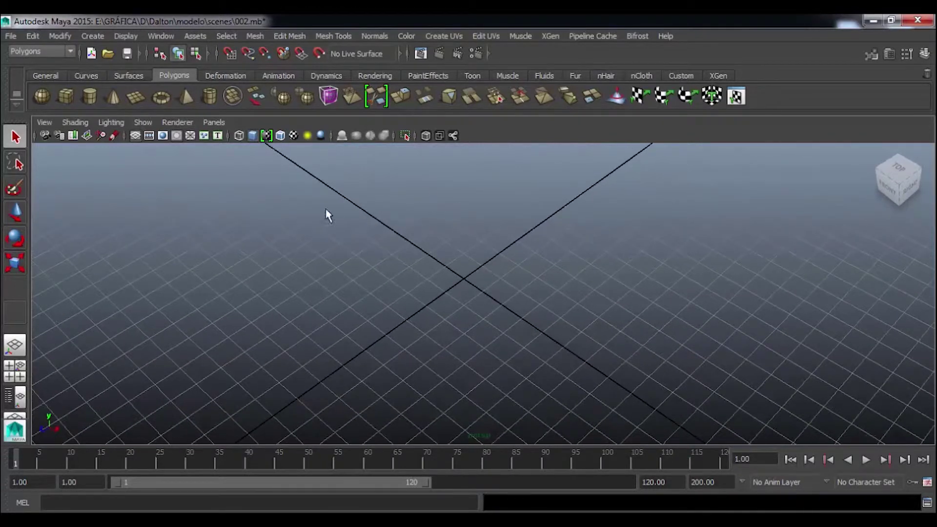
# Step: Start a new untitled scene, discarding changes to 002.mb, and zoom in on the grid
pyautogui.click(91, 54)
pyautogui.click(467, 272)
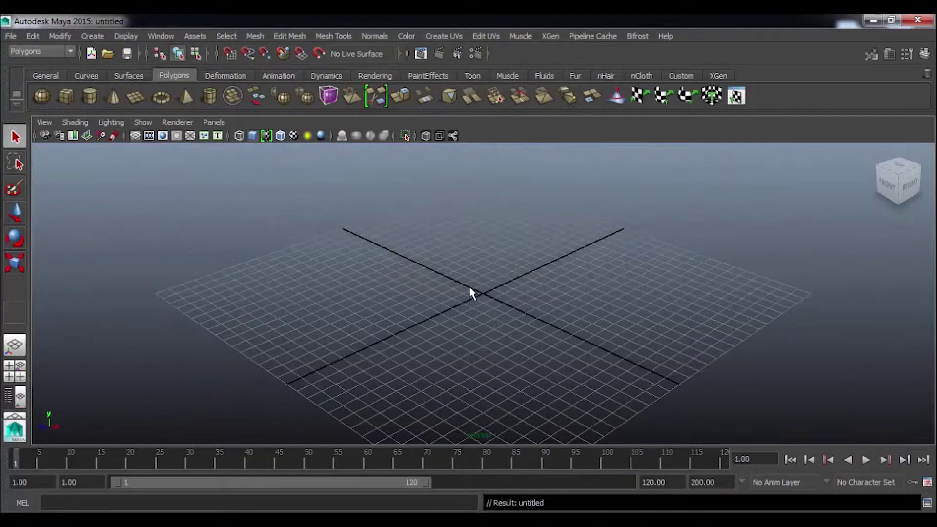
pyautogui.keyDown('alt'); pyautogui.moveTo(423, 260); pyautogui.dragTo(498, 276, button='right'); pyautogui.keyUp('alt')
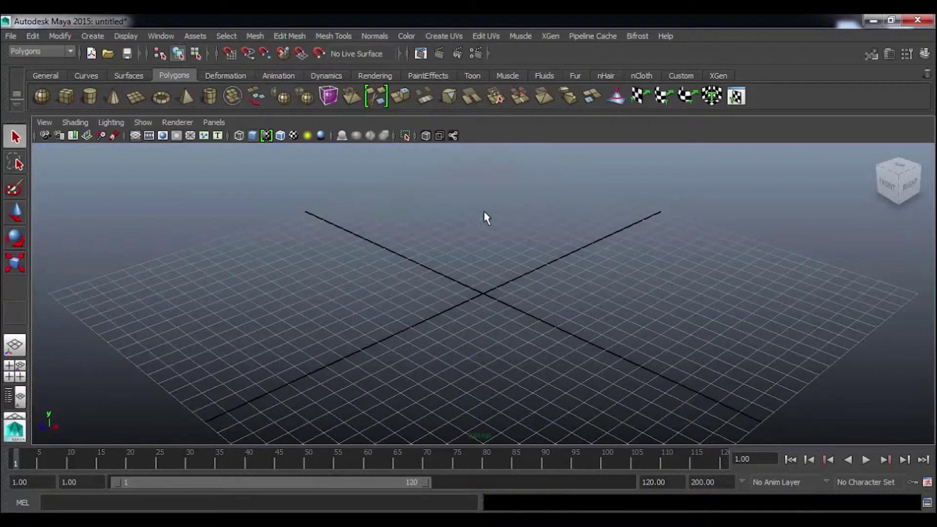
# Step: Switch the current project back to the meu projeto folder
pyautogui.click(11, 36)
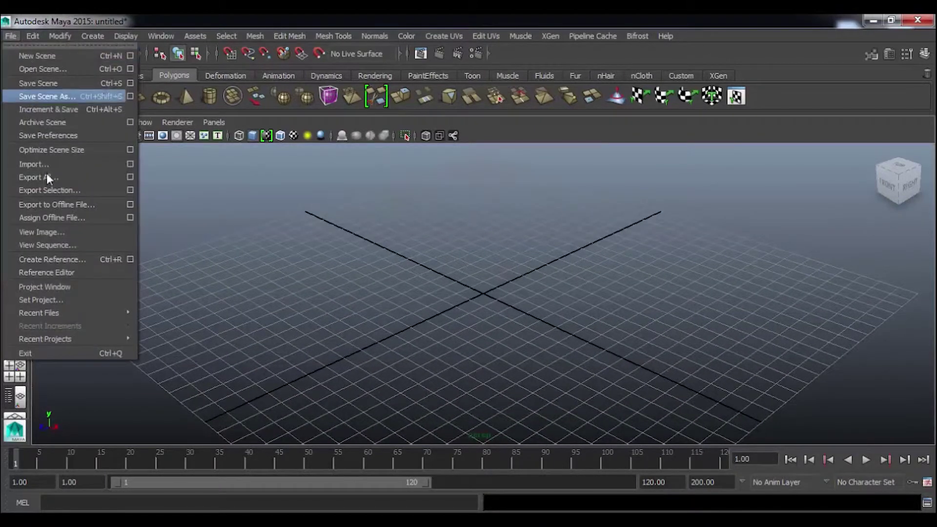
pyautogui.click(75, 300)
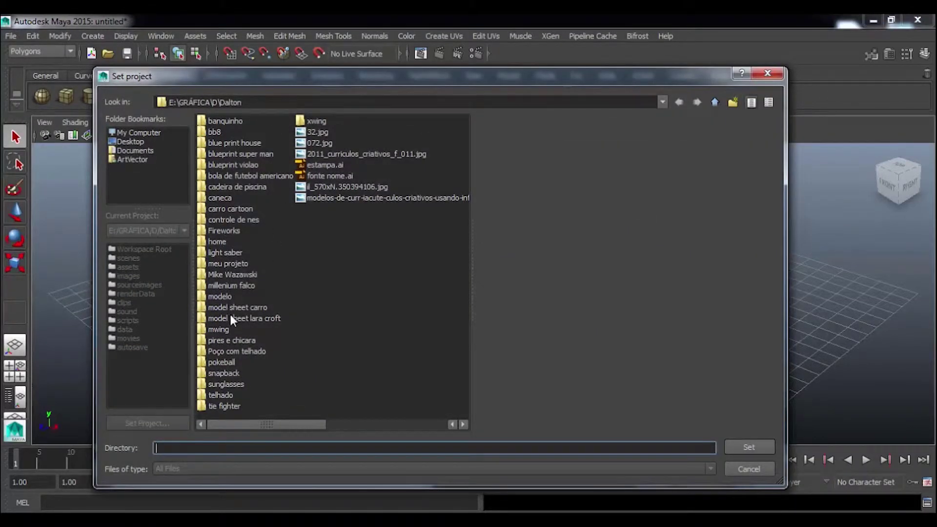
pyautogui.click(237, 264)
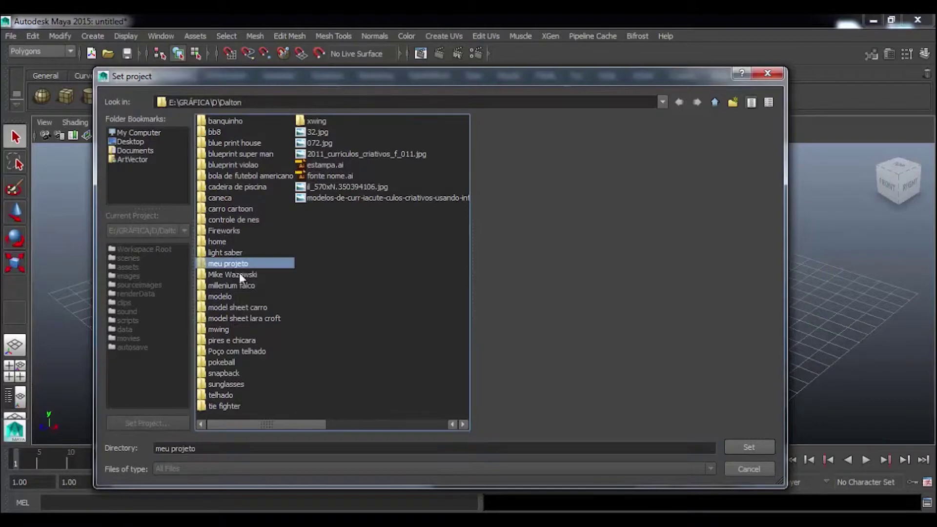
pyautogui.click(758, 445)
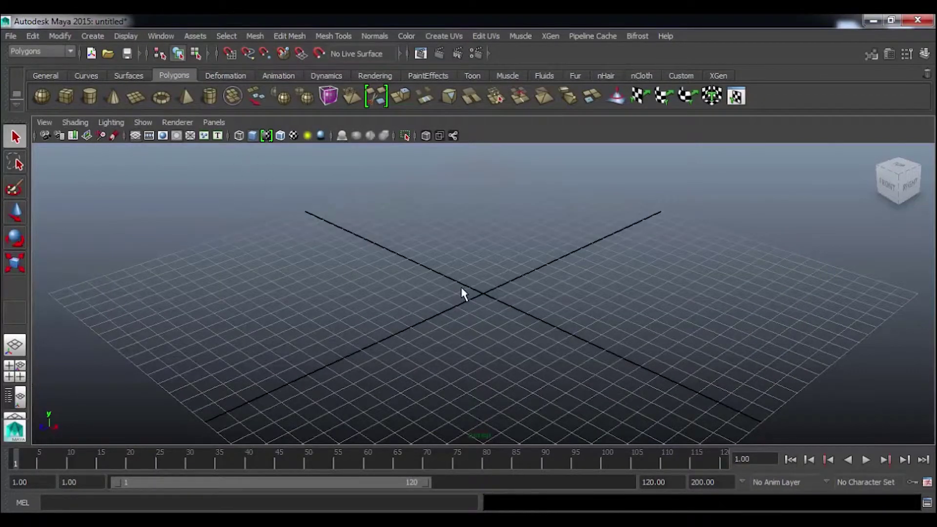
# Step: Open 001.mb from the meu projeto scenes folder, discarding the unsaved untitled scene
pyautogui.keyDown('alt'); pyautogui.moveTo(468, 300); pyautogui.dragTo(402, 307); pyautogui.keyUp('alt')
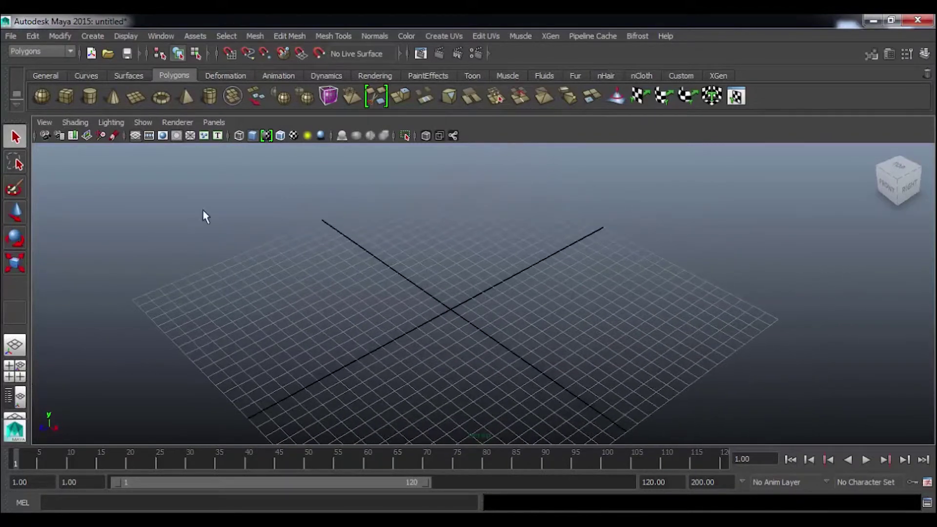
pyautogui.click(108, 53)
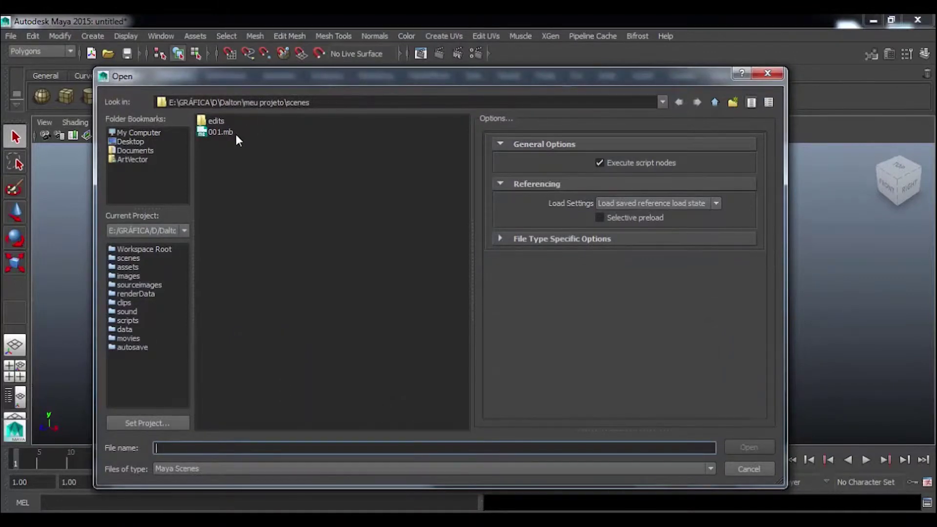
pyautogui.click(218, 132)
pyautogui.click(766, 447)
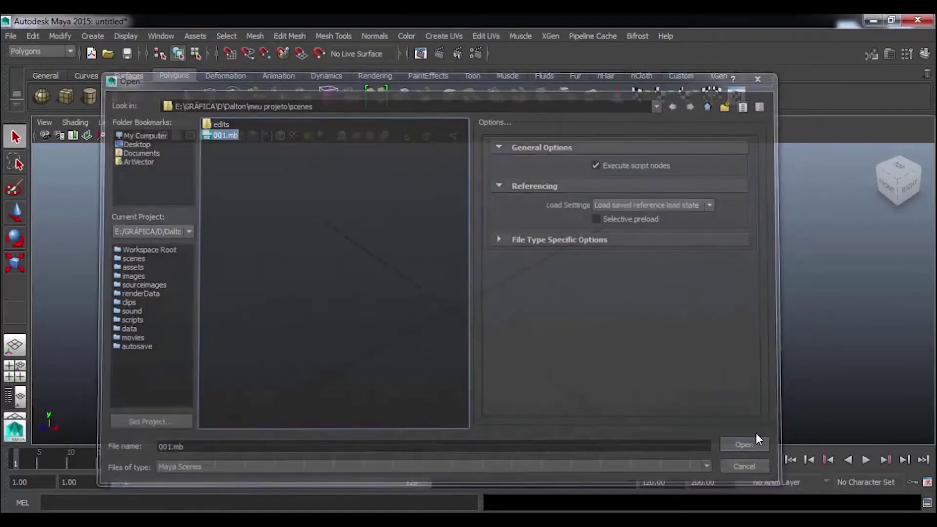
pyautogui.click(466, 275)
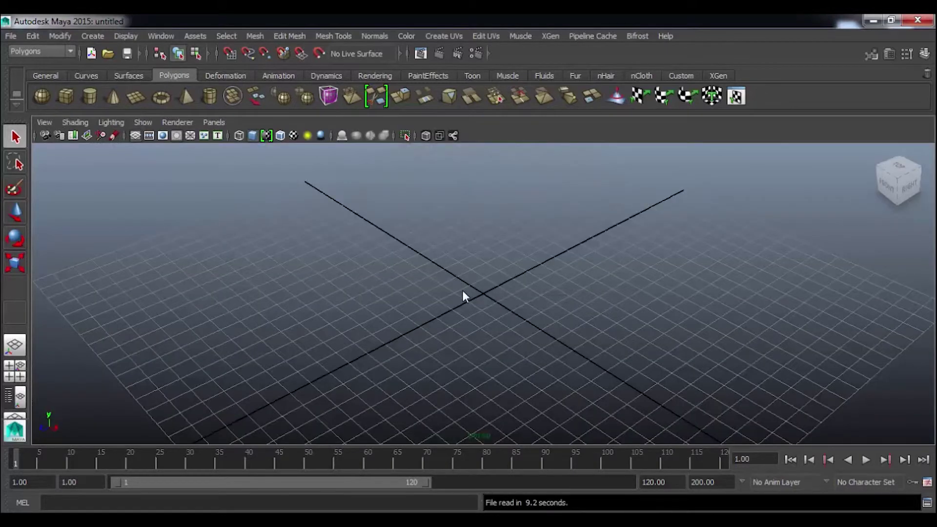
pyautogui.moveTo(463, 295)
pyautogui.keyDown('alt'); pyautogui.mouseDown()
pyautogui.moveTo(482, 303)
pyautogui.moveTo(454, 276)
pyautogui.moveTo(446, 310)
pyautogui.moveTo(498, 297)
pyautogui.mouseUp(); pyautogui.keyUp('alt')
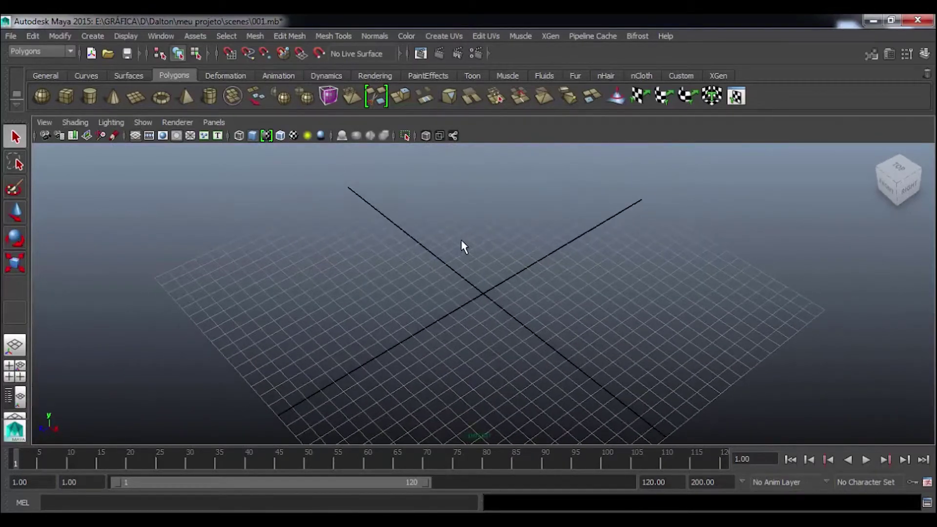
# Step: Save the scene as 002.mb in the meu projeto scenes folder, then bring up the open-scene browser
pyautogui.hotkey('ctrl', 'shift', 's')
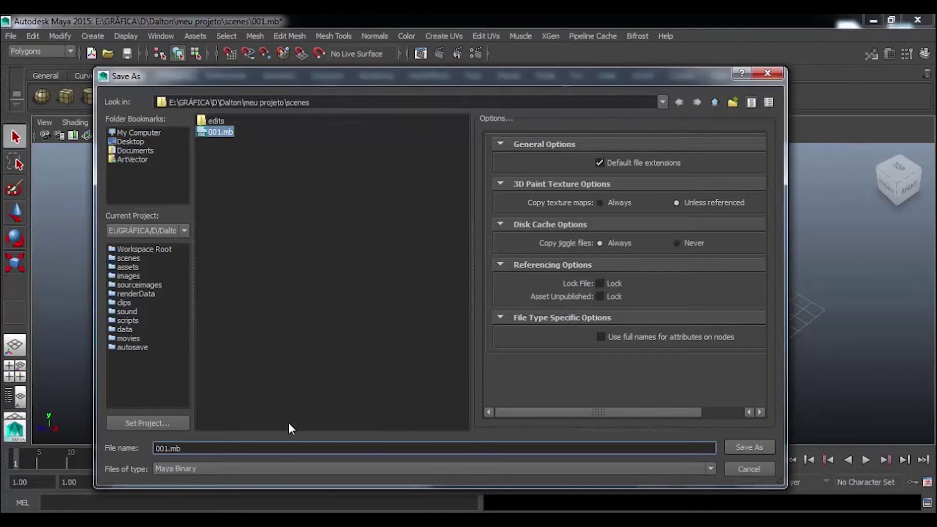
pyautogui.press('Left')
pyautogui.press('Left')
pyautogui.press('Left')
pyautogui.press('BackSpace')
pyautogui.write('2')
pyautogui.press('Return')
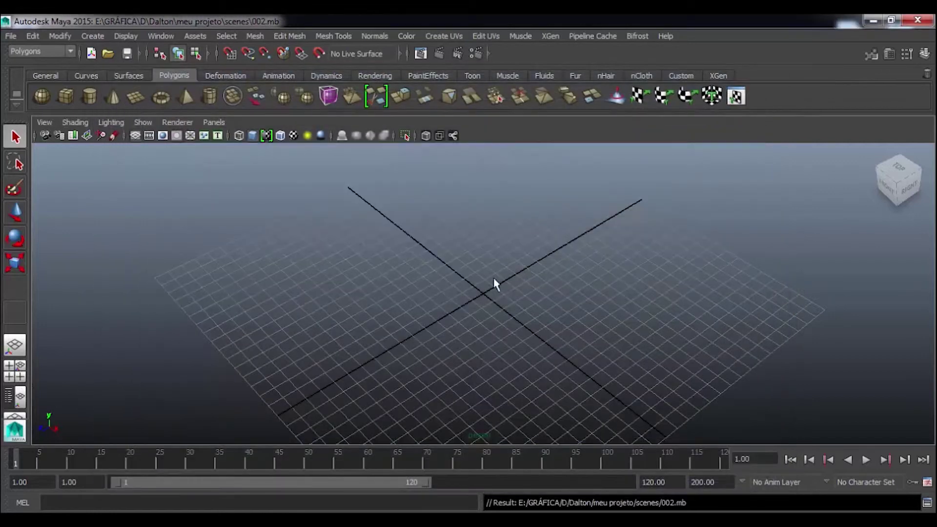
pyautogui.hotkey('ctrl', 'o')
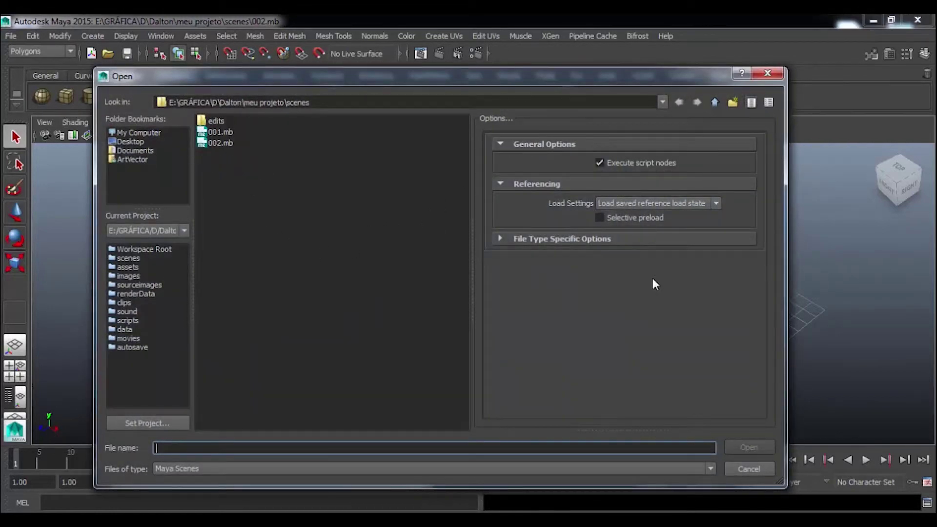
# Step: Cancel the open-scene browser without loading anything, keeping 002.mb's empty grid in view
pyautogui.click(749, 470)
pyautogui.moveTo(462, 314)
pyautogui.keyDown('alt'); pyautogui.mouseDown()
pyautogui.moveTo(478, 289)
pyautogui.moveTo(543, 297)
pyautogui.moveTo(389, 289)
pyautogui.moveTo(496, 302)
pyautogui.moveTo(477, 310)
pyautogui.moveTo(526, 295)
pyautogui.moveTo(486, 294)
pyautogui.moveTo(481, 265)
pyautogui.moveTo(537, 282)
pyautogui.moveTo(468, 329)
pyautogui.moveTo(541, 322)
pyautogui.mouseUp(); pyautogui.keyUp('alt')
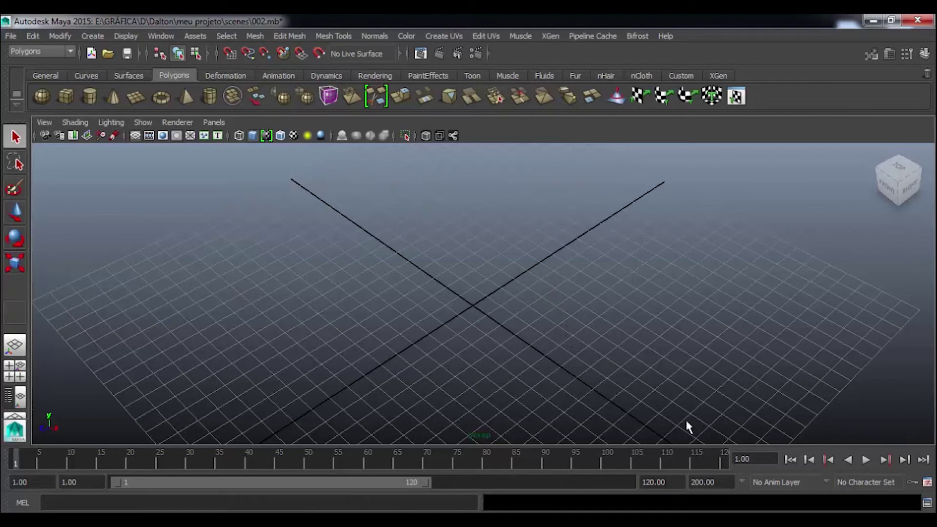
pyautogui.click(701, 503)
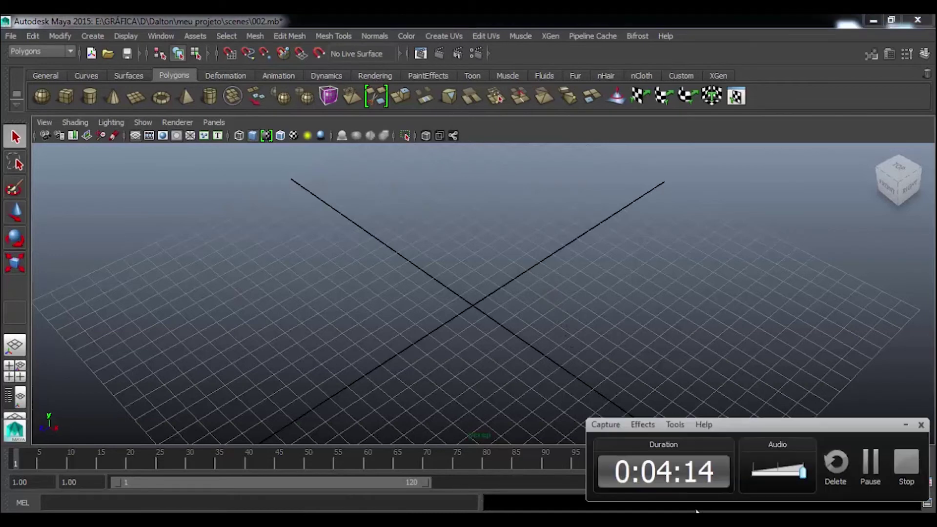